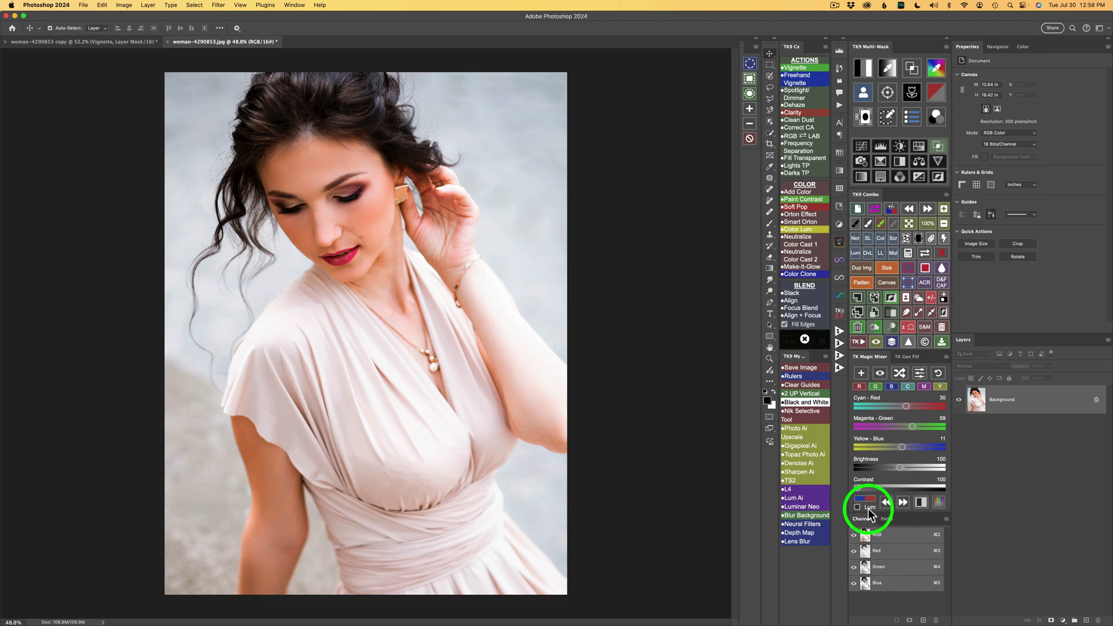
# Step: Delete the existing Magic Mixer black-and-white layer, returning the portrait to full colour
pyautogui.click(862, 372)
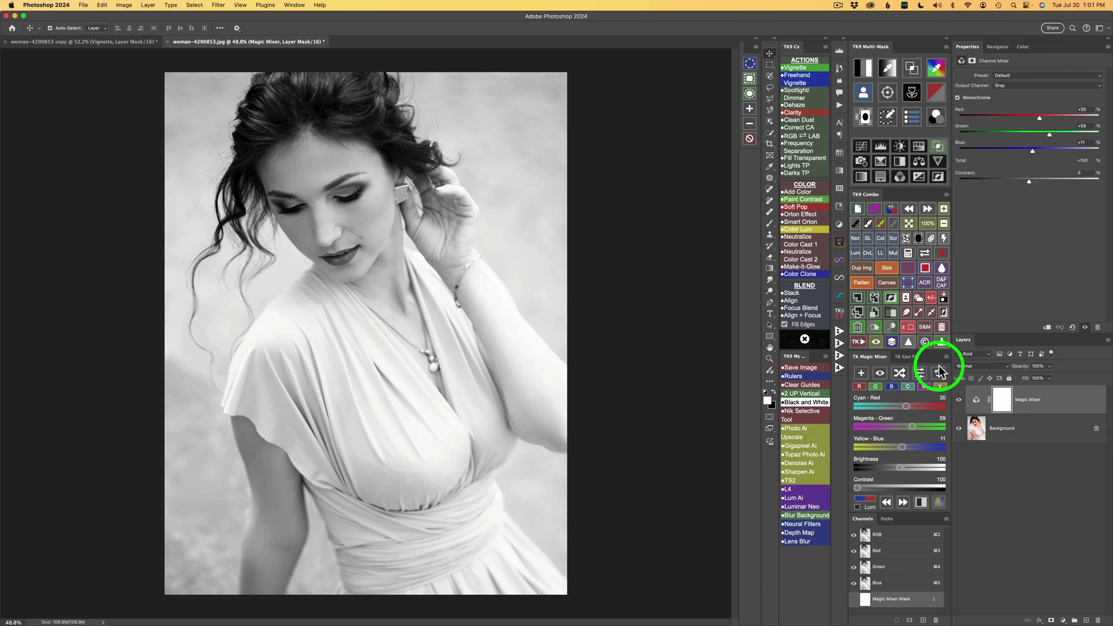
pyautogui.click(859, 324)
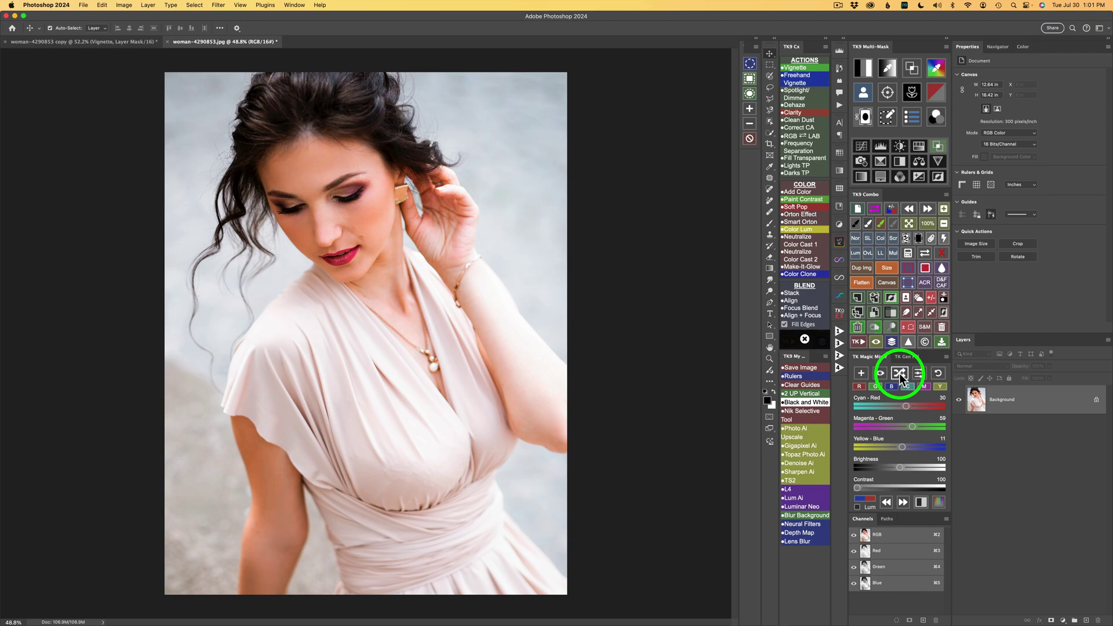
# Step: Create a Magic Mixer layer, compare the R, G, B, C, M and Y mixes, and settle on Green +100
pyautogui.click(859, 387)
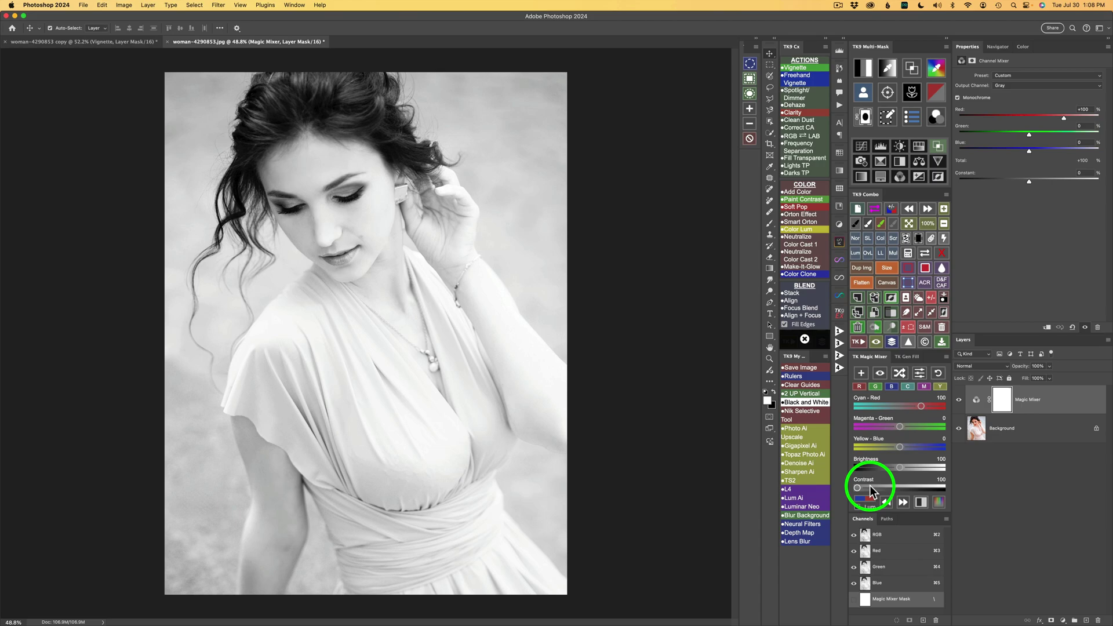
pyautogui.click(875, 387)
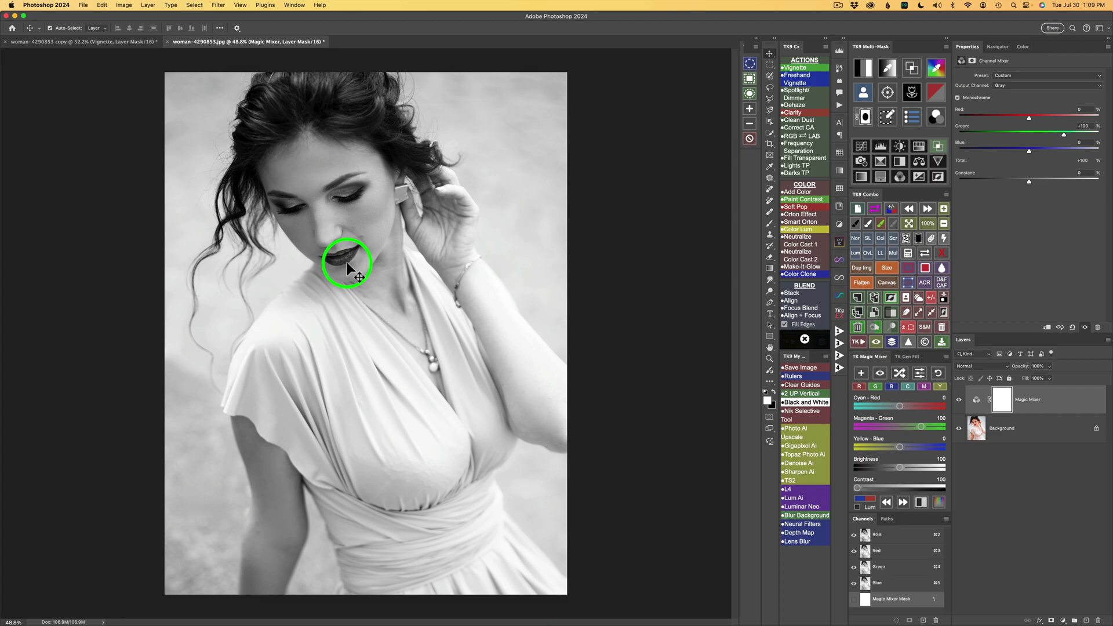
pyautogui.click(892, 387)
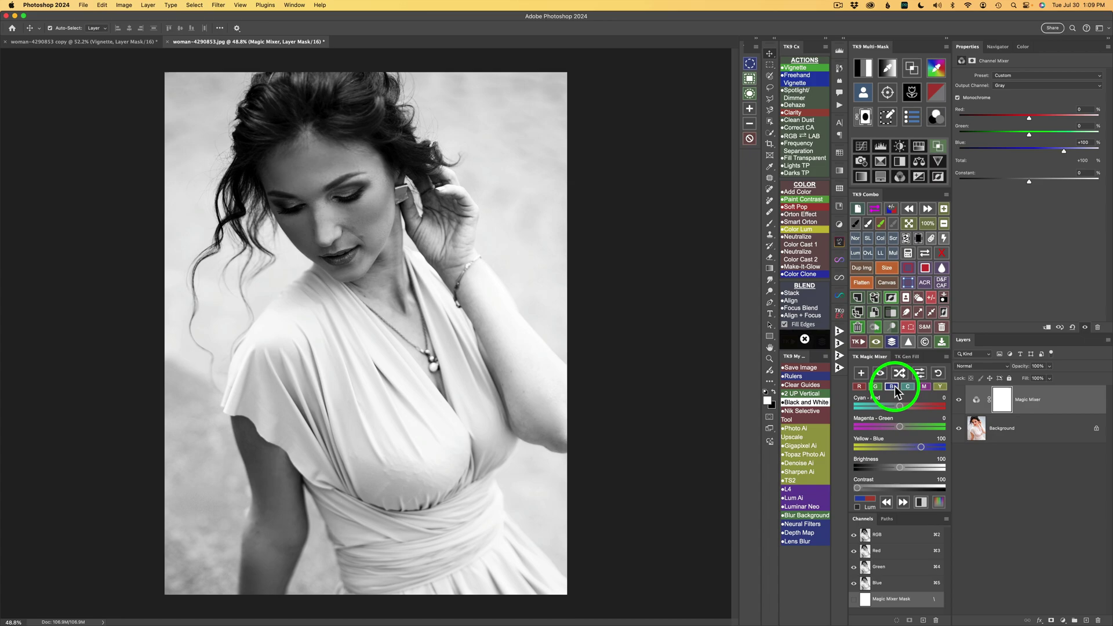
pyautogui.click(907, 386)
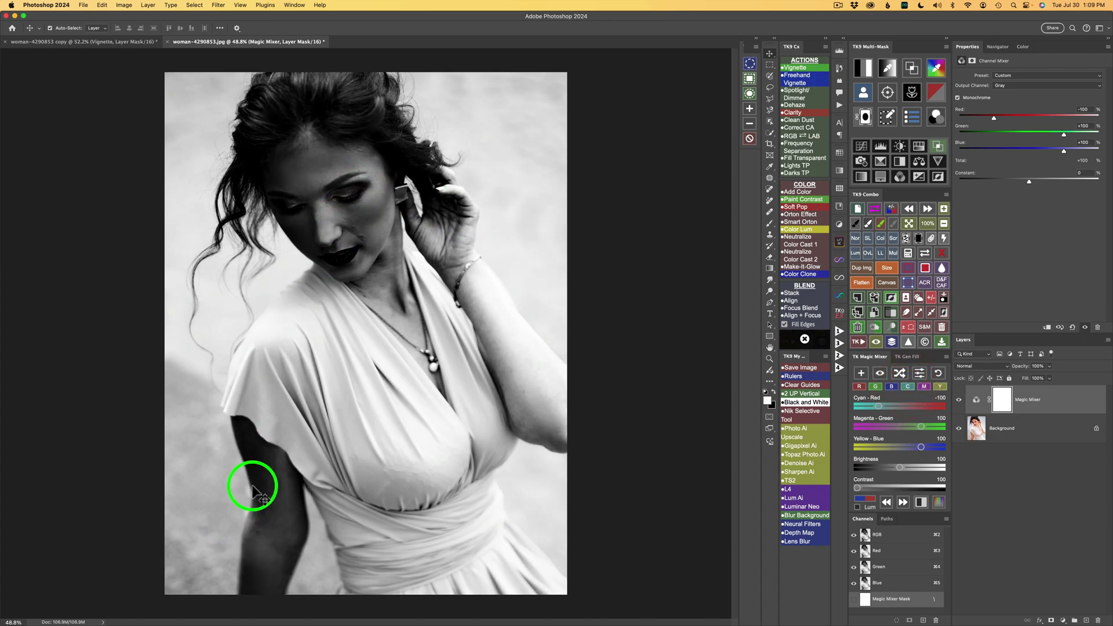
pyautogui.click(923, 387)
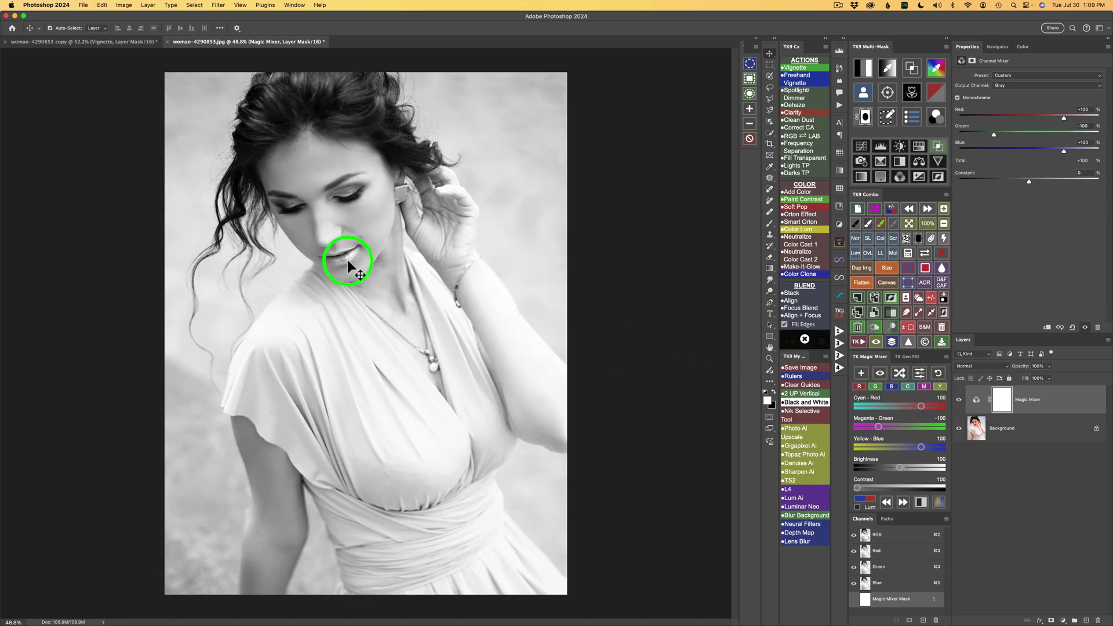
pyautogui.click(940, 387)
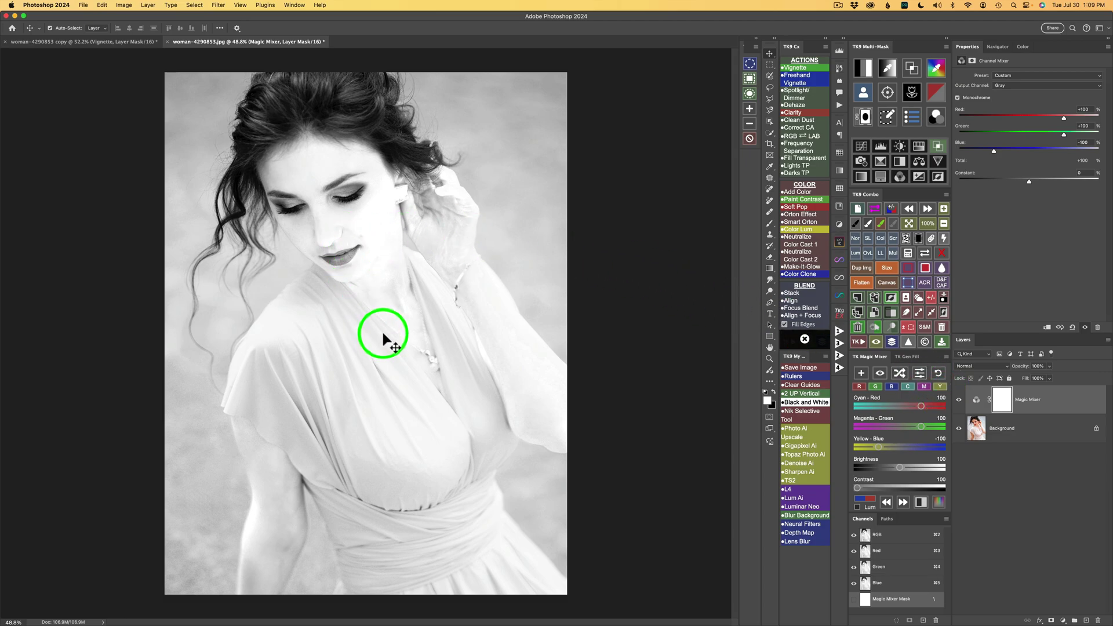
pyautogui.click(940, 387)
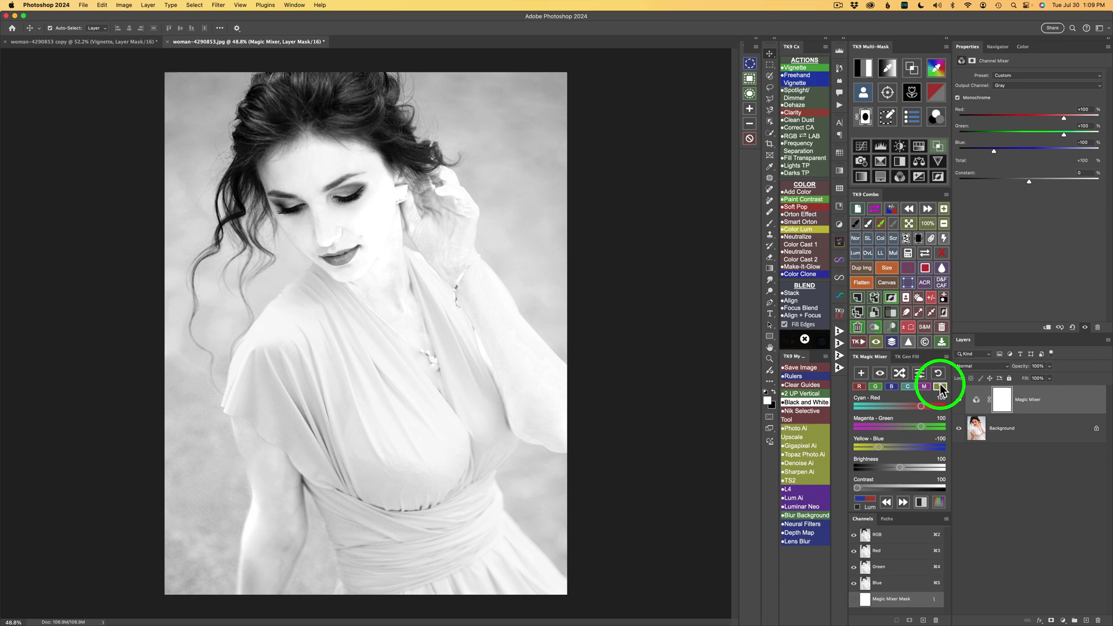
pyautogui.click(877, 390)
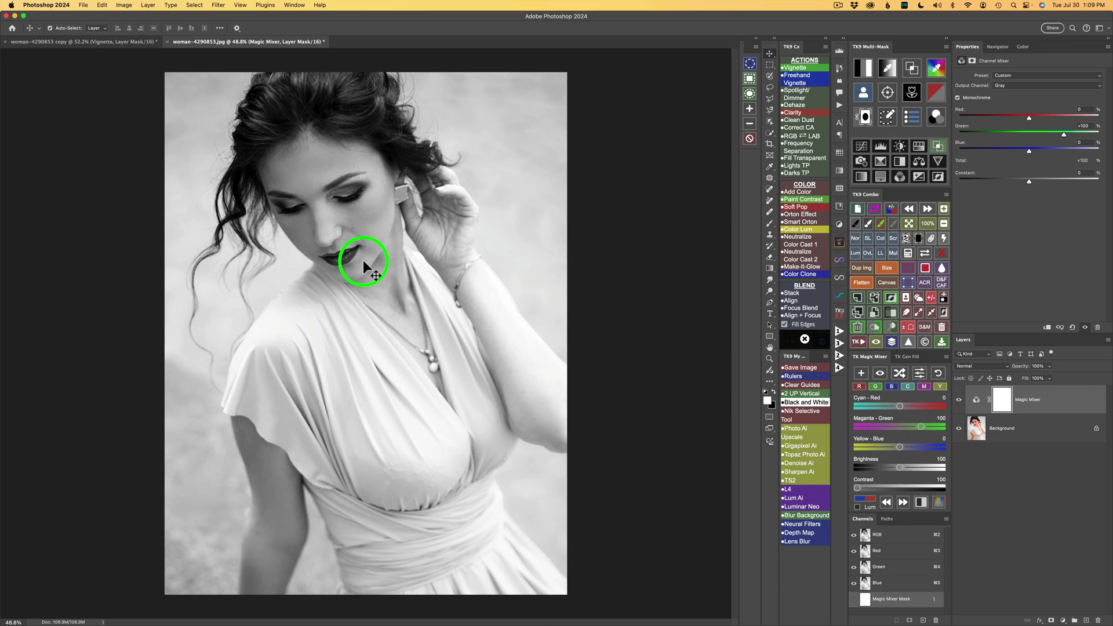
pyautogui.click(861, 385)
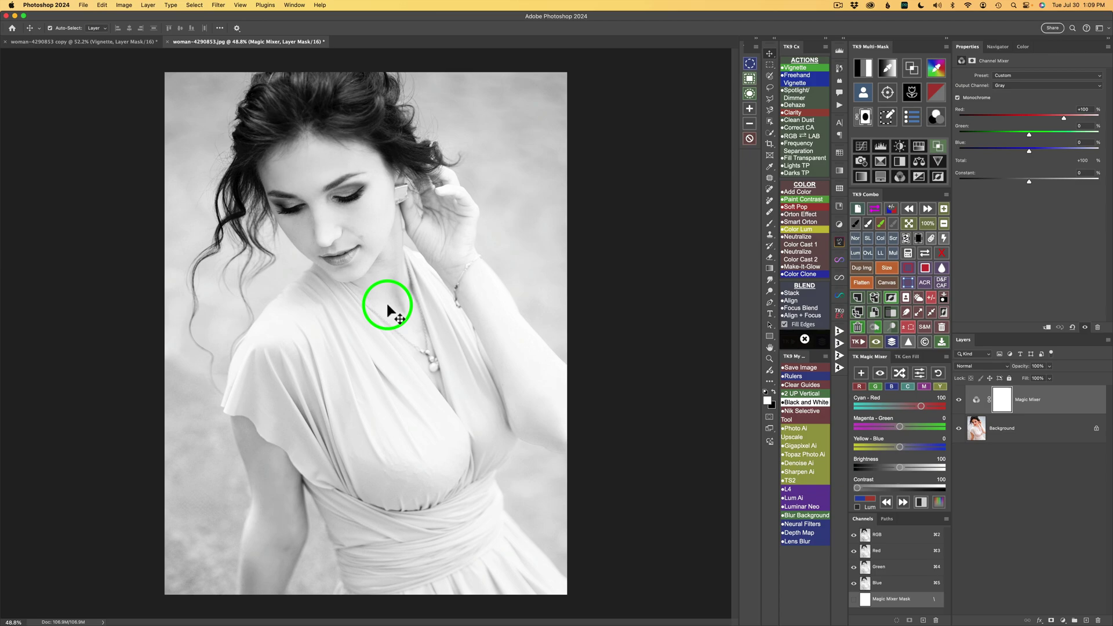
pyautogui.click(877, 386)
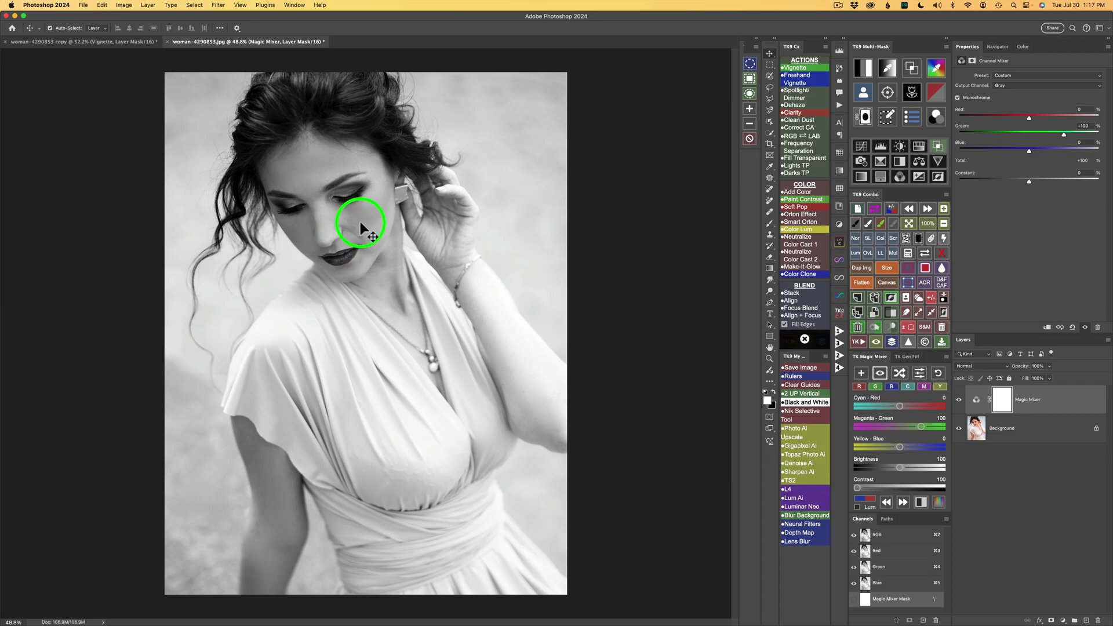
# Step: Compare with the colour original, then set Cyan-Red to 17 and Magenta-Green to 91
pyautogui.click(880, 374)
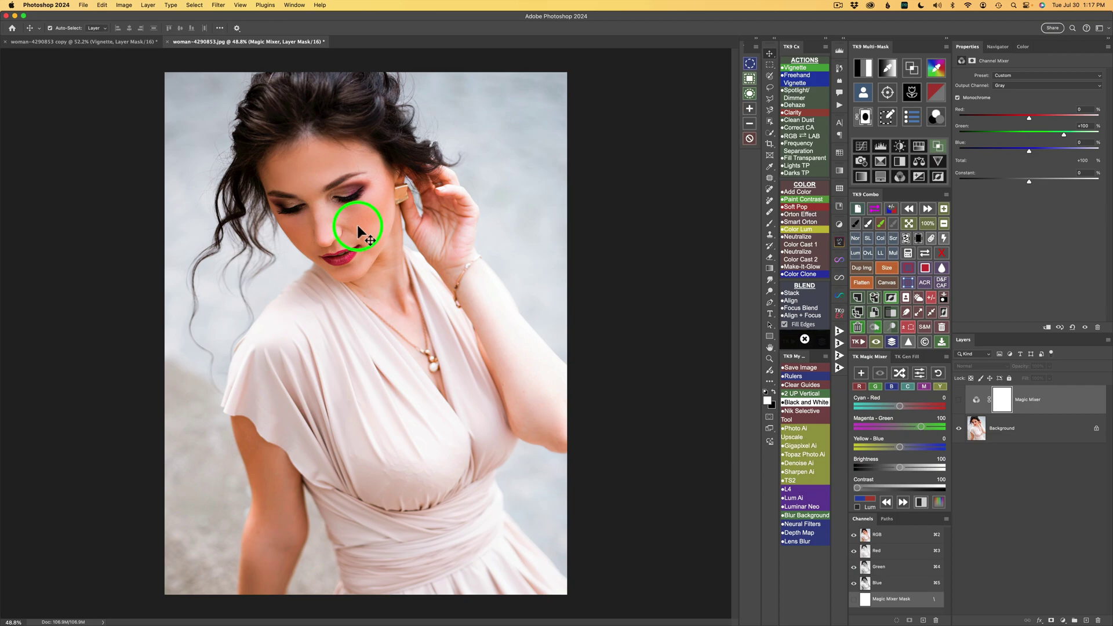
pyautogui.click(880, 373)
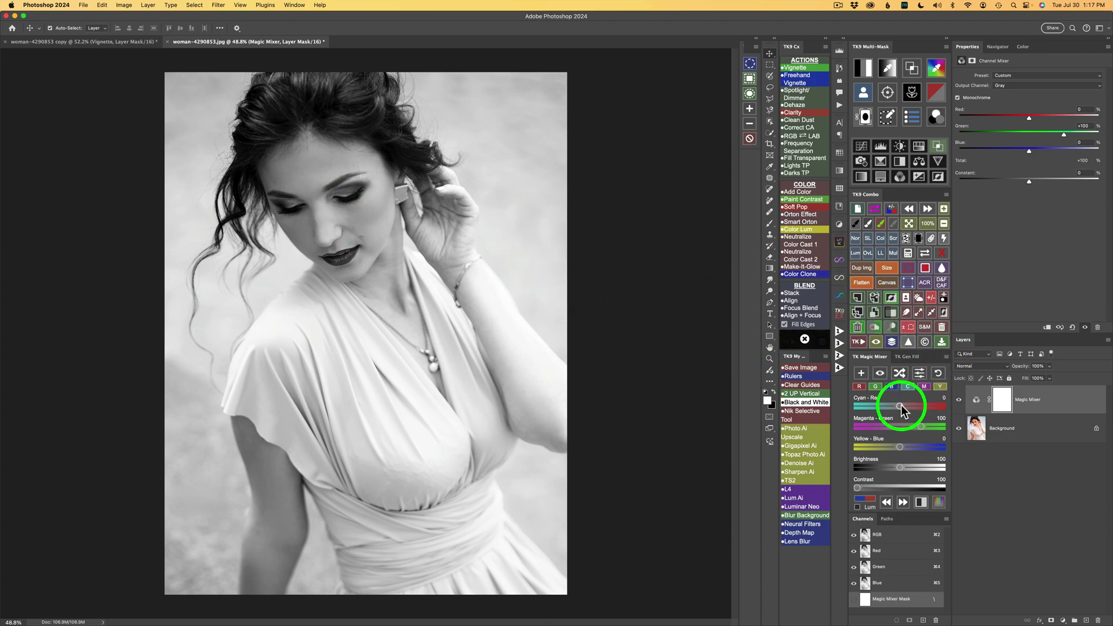
pyautogui.moveTo(901, 407); pyautogui.dragTo(905, 410)
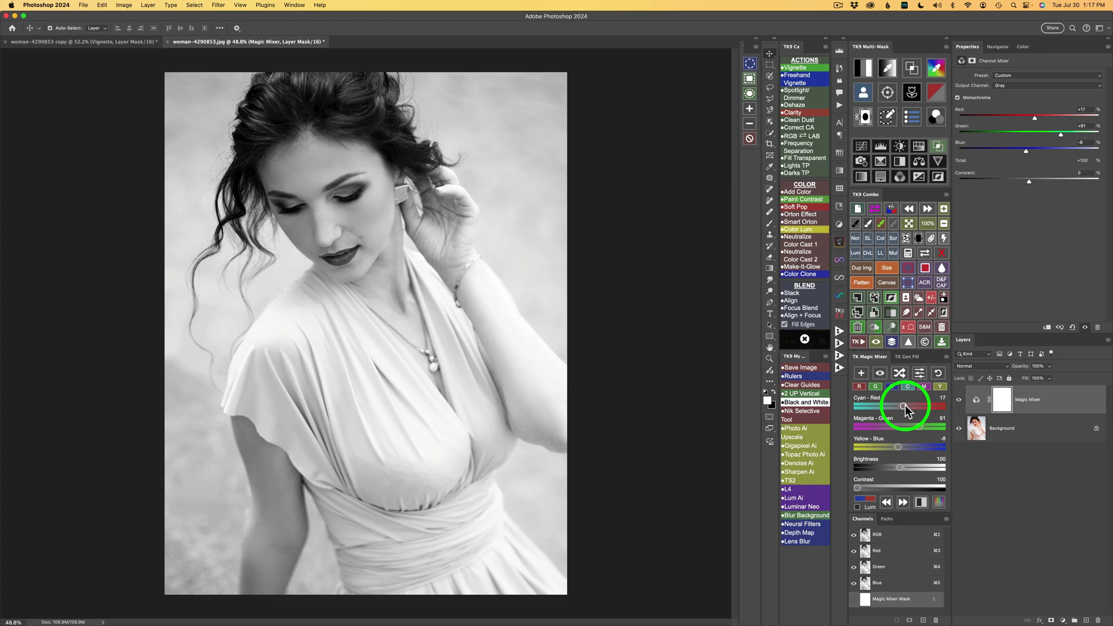
pyautogui.click(901, 492)
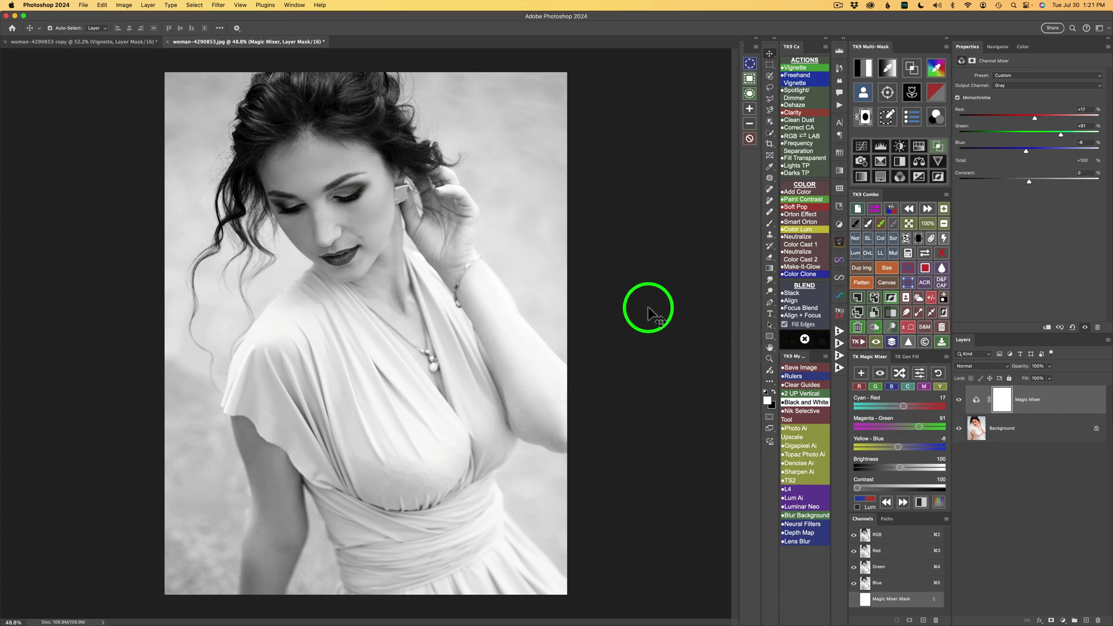
# Step: Add a Luminosity-mode _Color_Lum Black & White layer with Reds at 3 and Yellows at 154
pyautogui.click(922, 503)
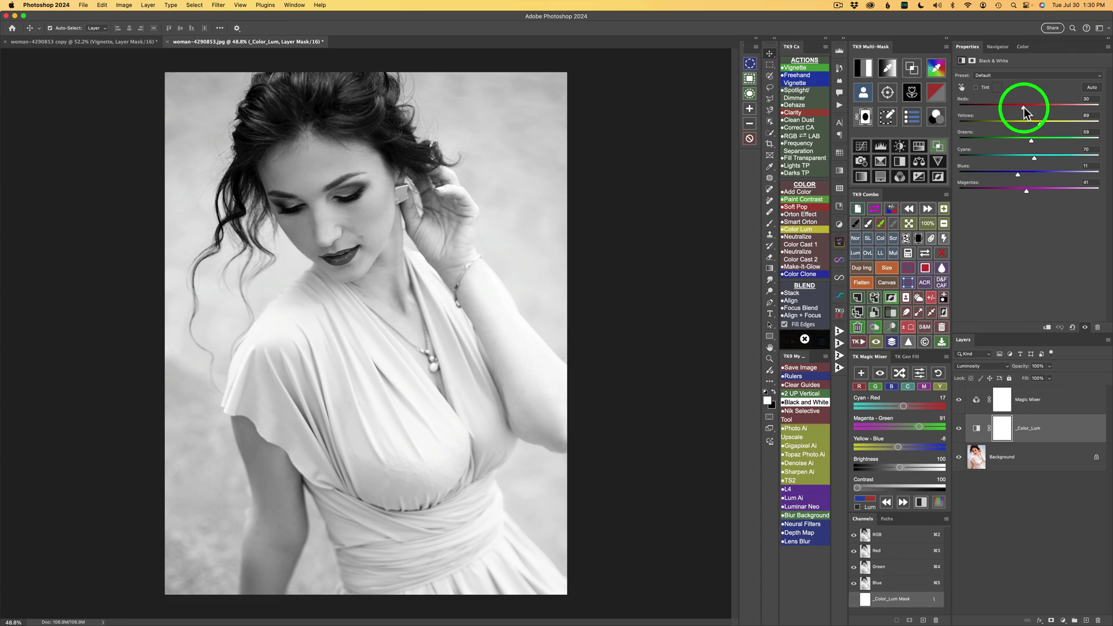
pyautogui.moveTo(1024, 111); pyautogui.dragTo(1016, 106)
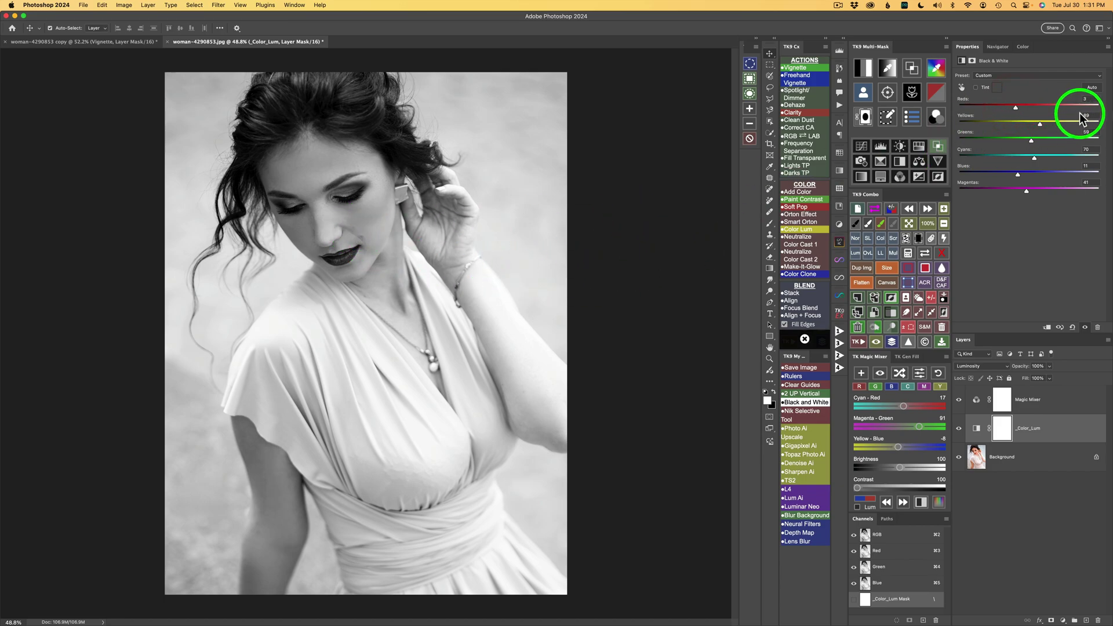
pyautogui.moveTo(1039, 127); pyautogui.dragTo(1058, 130)
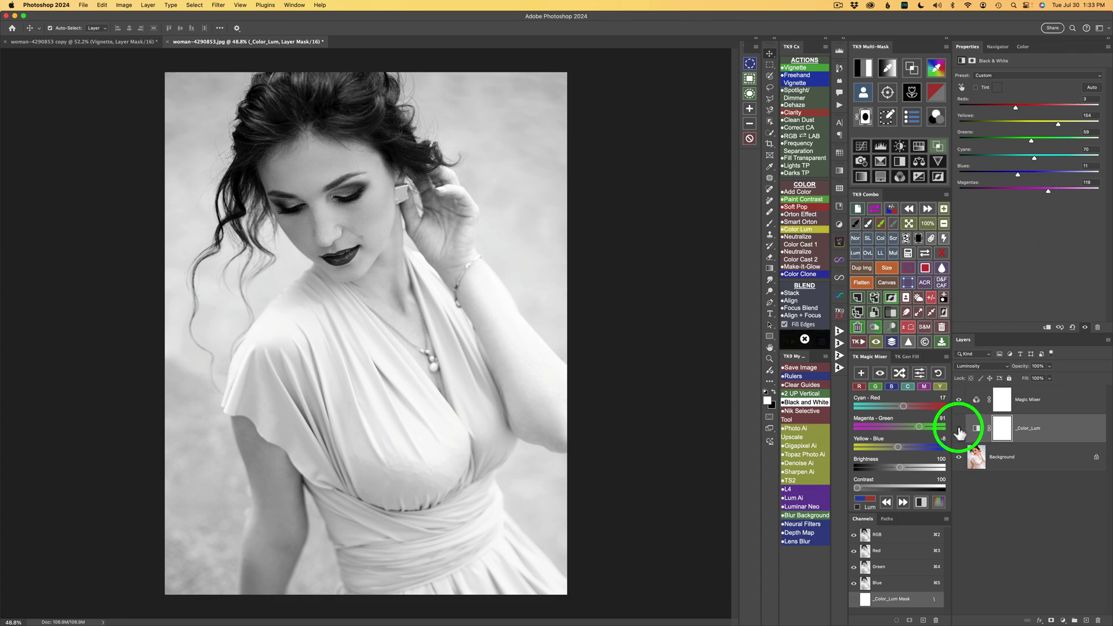
# Step: Turn off the _Color_Lum layer's visibility to compare
pyautogui.click(958, 431)
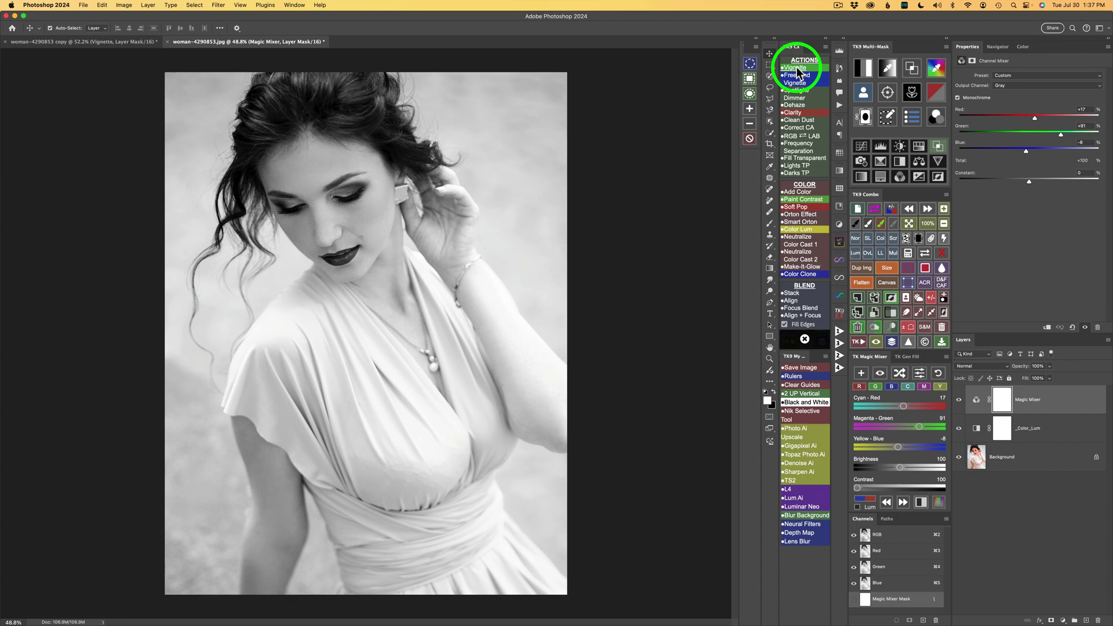
pyautogui.click(796, 67)
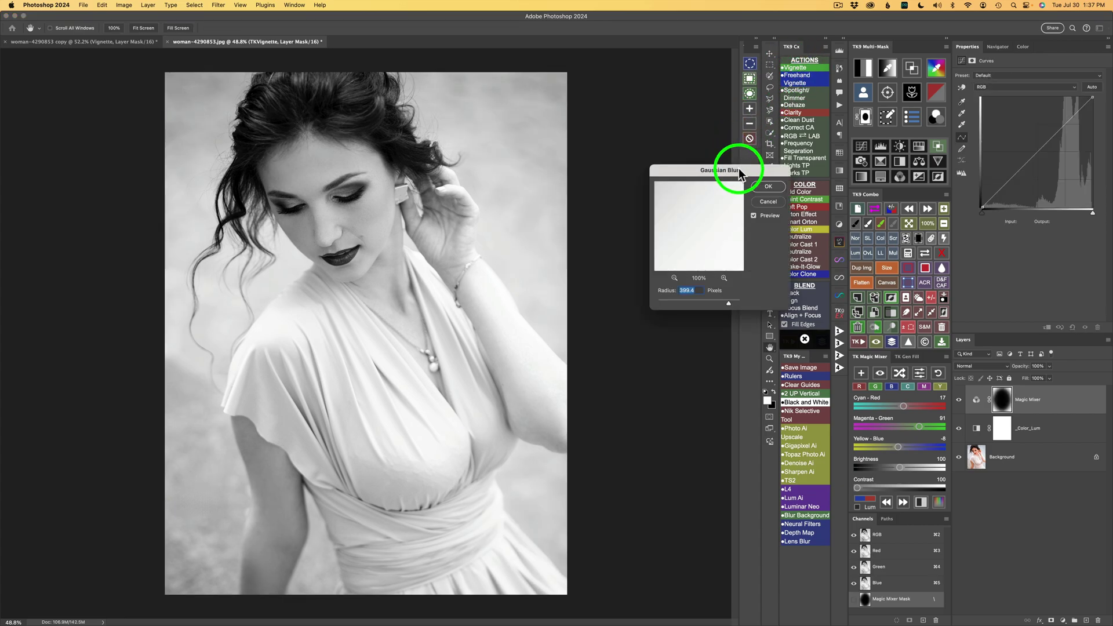
pyautogui.click(769, 187)
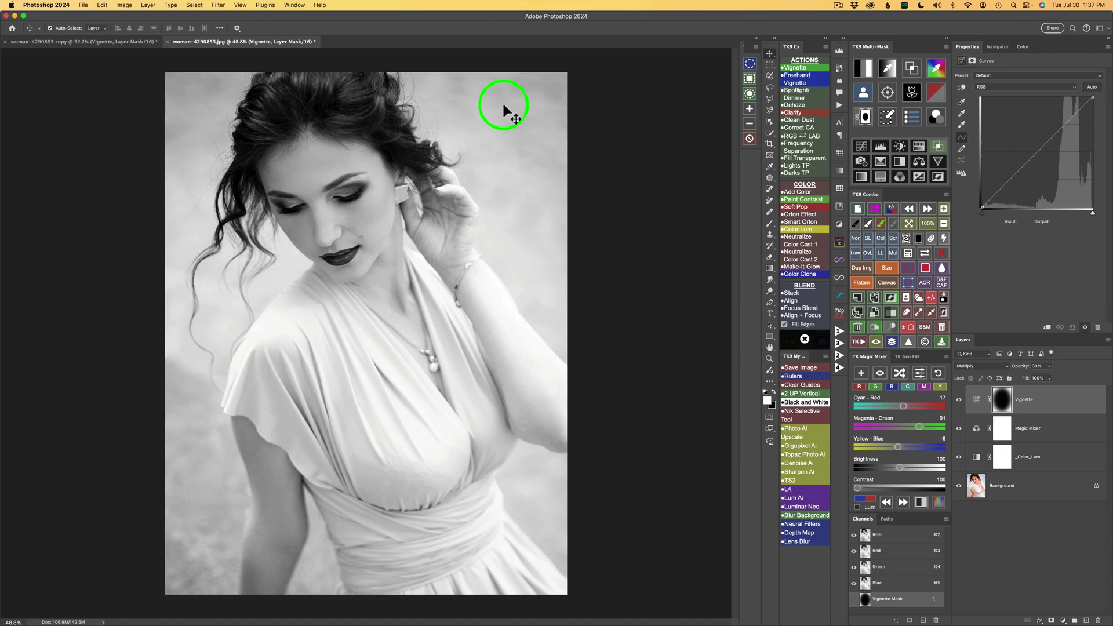
pyautogui.click(959, 400)
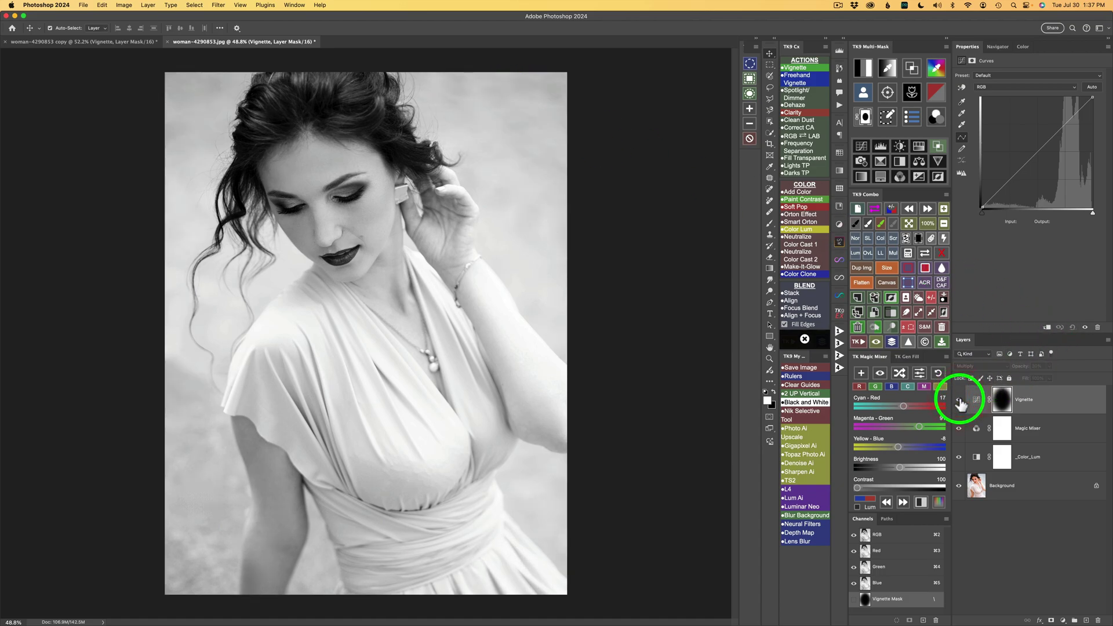
pyautogui.click(960, 400)
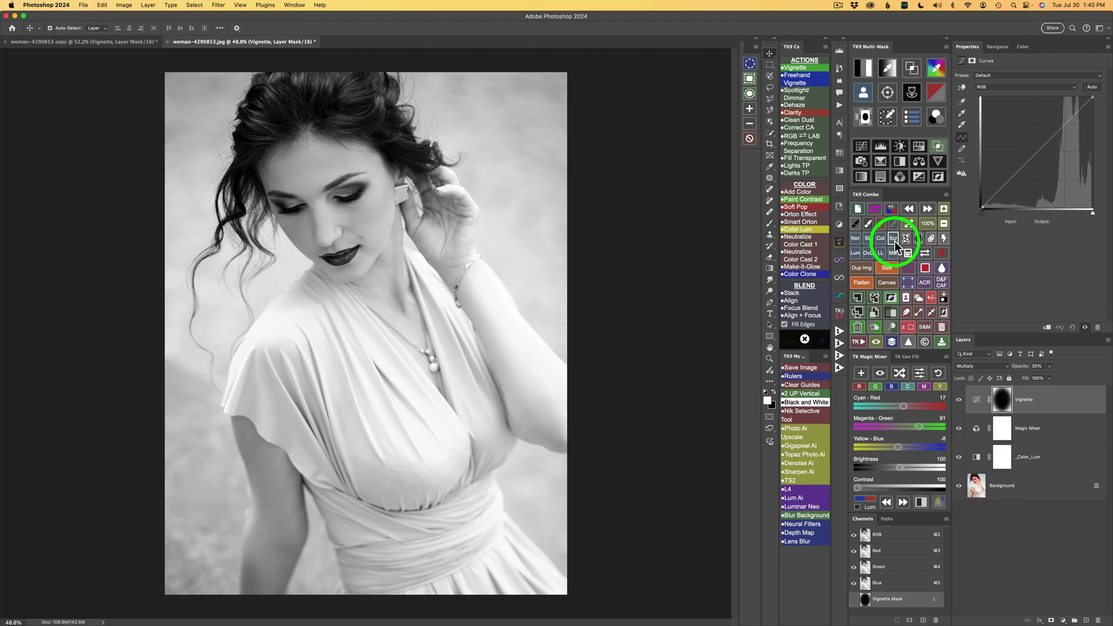
# Step: Set the Vignette layer to Screen mode at 65% opacity, toggling it on and off to compare
pyautogui.click(893, 238)
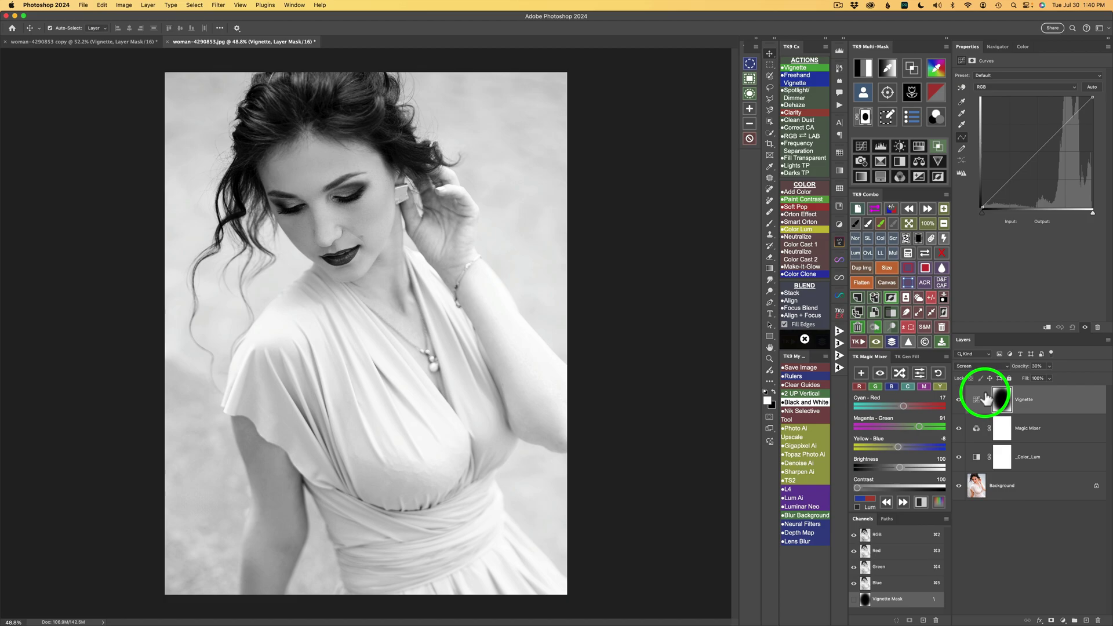
pyautogui.click(1049, 367)
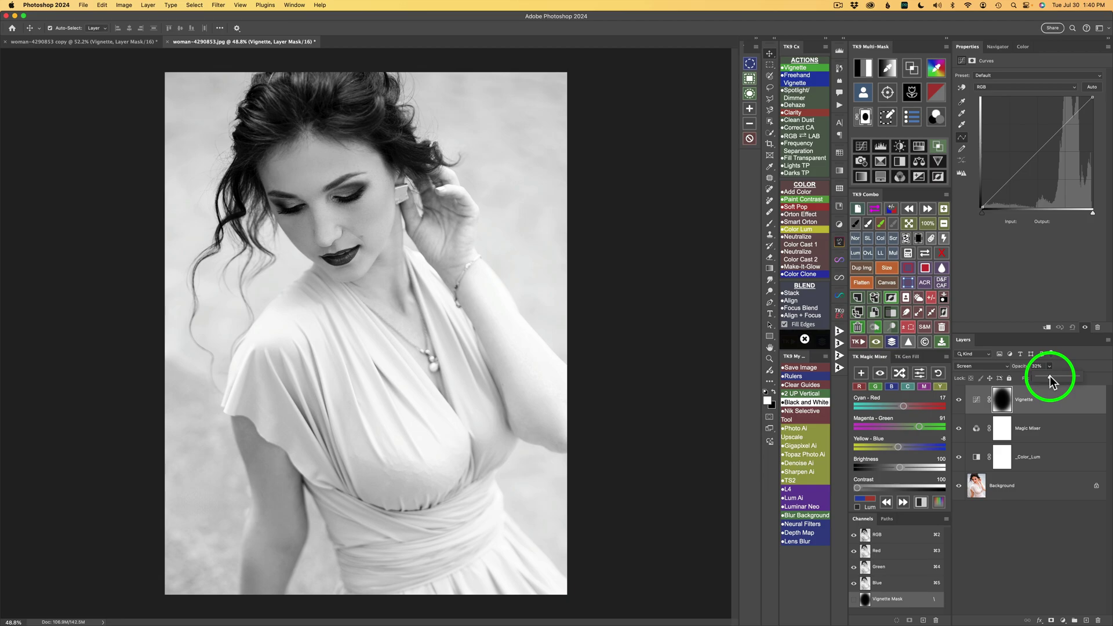
pyautogui.moveTo(1050, 382); pyautogui.dragTo(1063, 383)
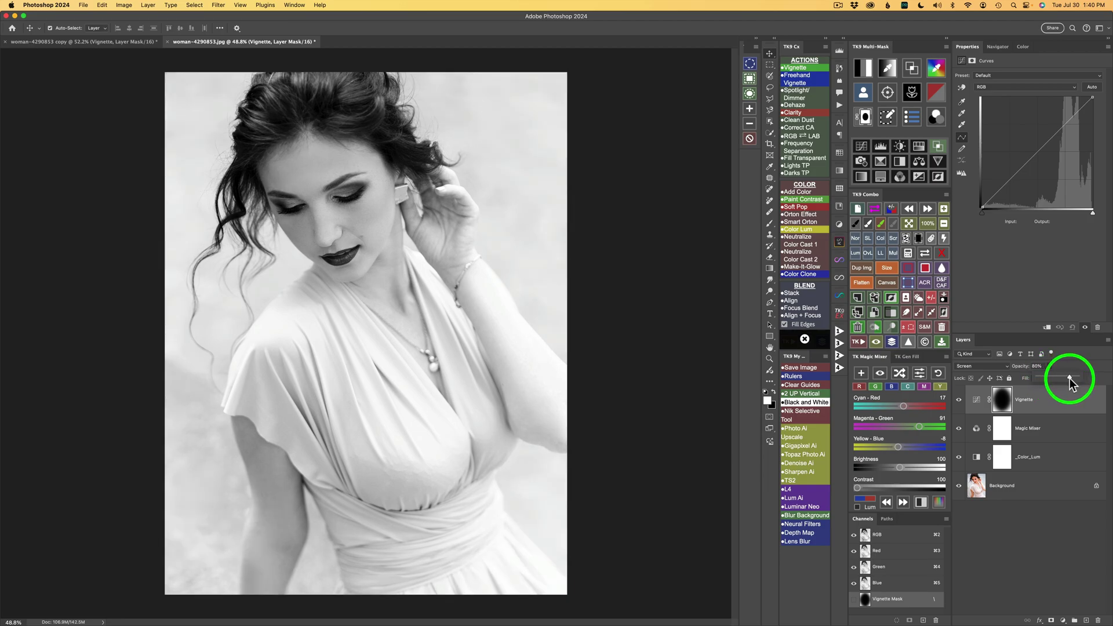
pyautogui.click(959, 400)
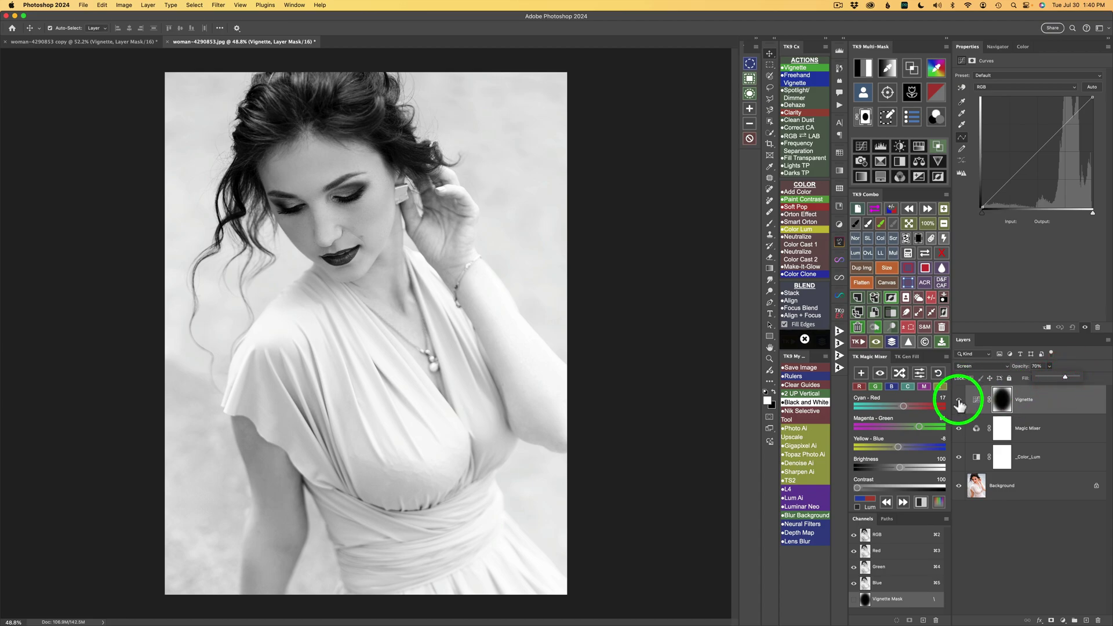
pyautogui.click(959, 400)
pyautogui.click(959, 400)
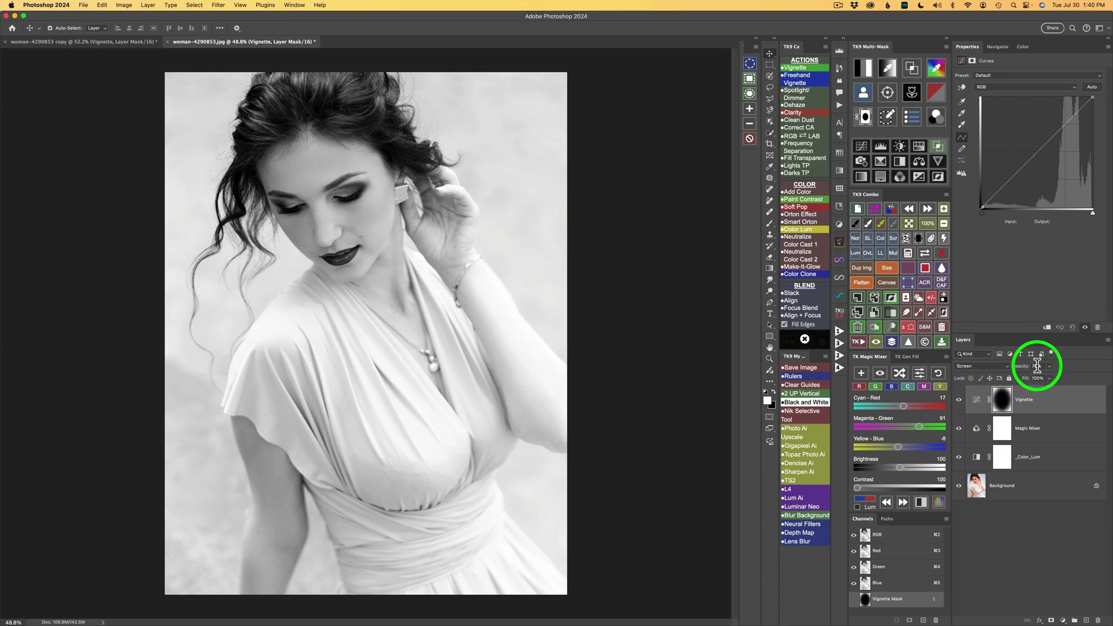
pyautogui.click(1049, 367)
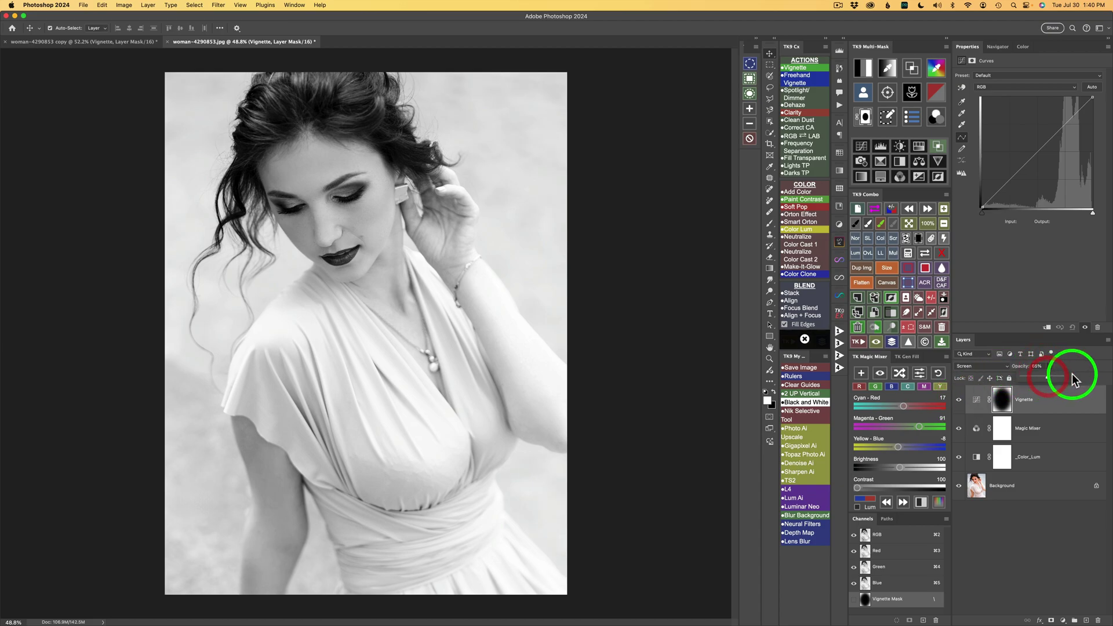
pyautogui.click(1074, 366)
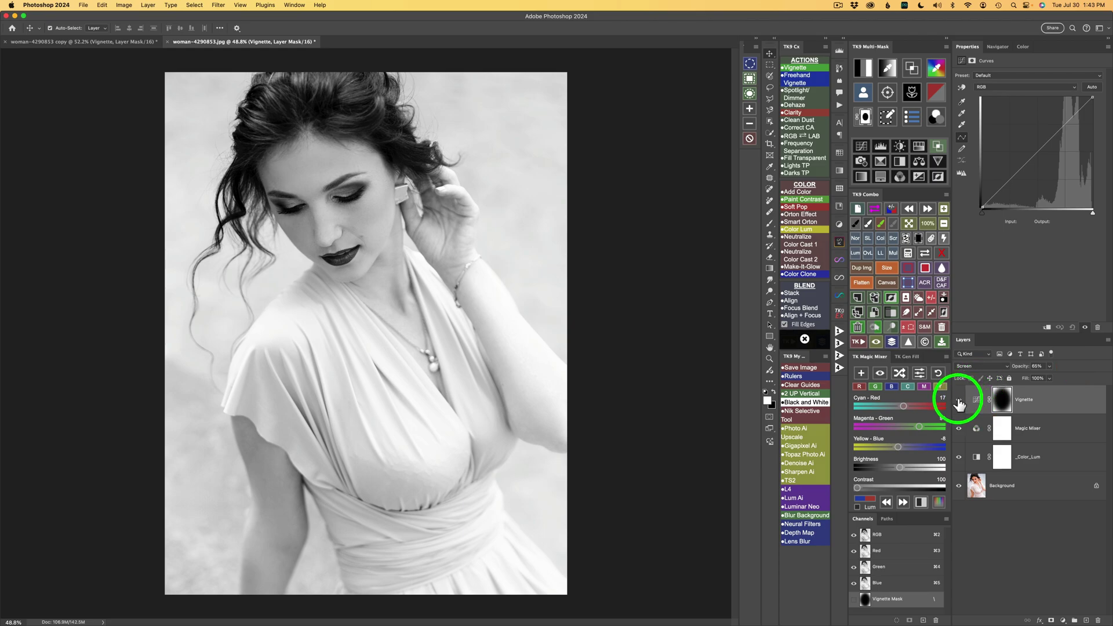
pyautogui.click(958, 400)
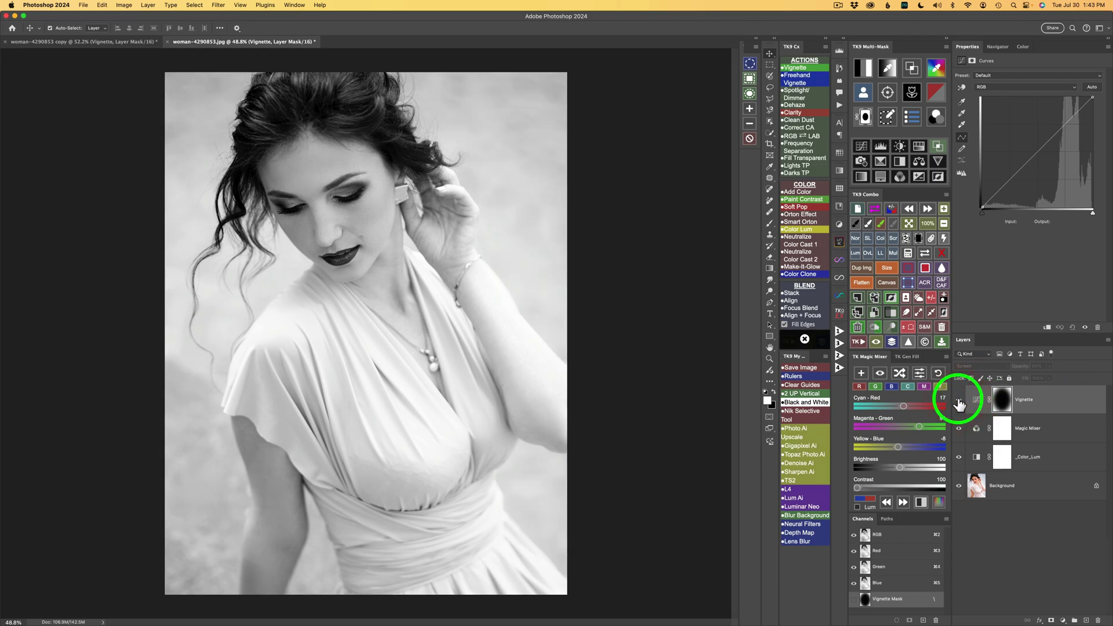
pyautogui.click(958, 400)
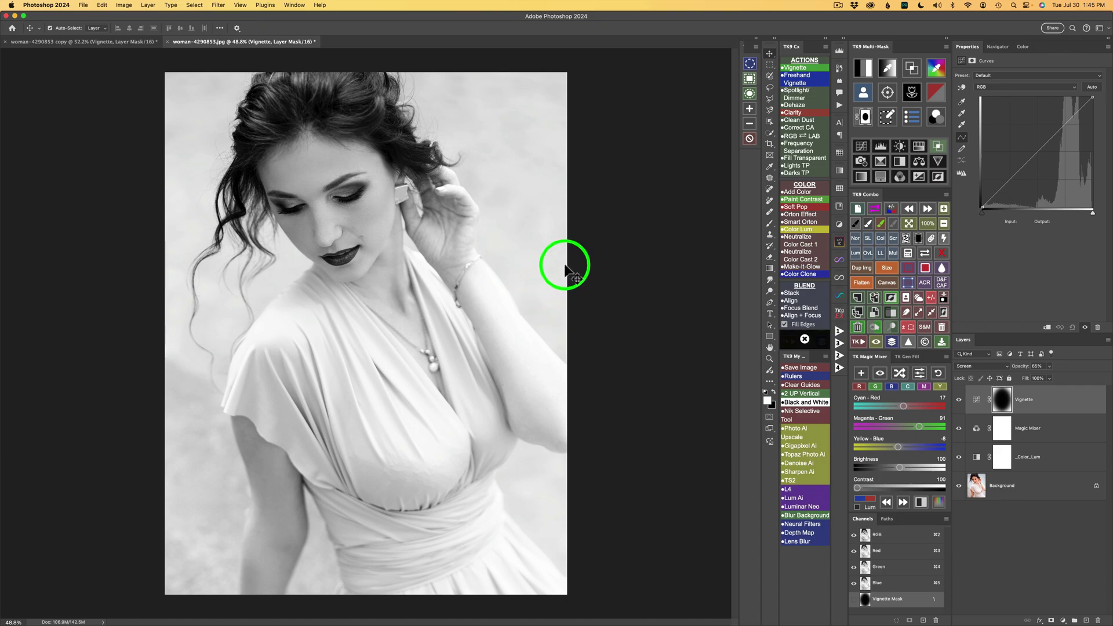
pyautogui.click(893, 345)
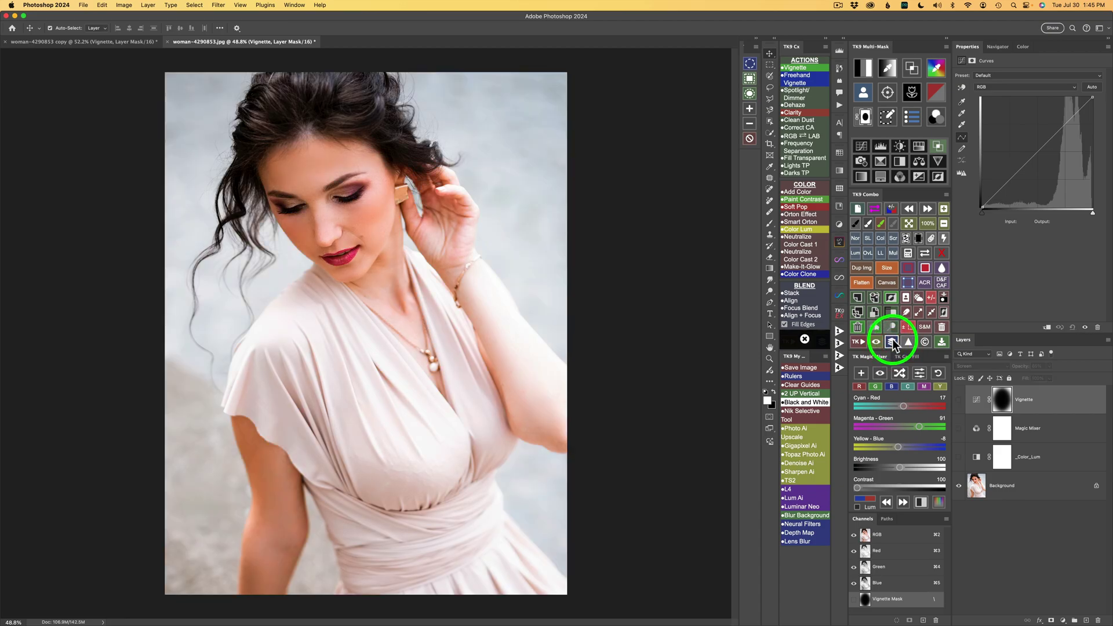
pyautogui.click(894, 345)
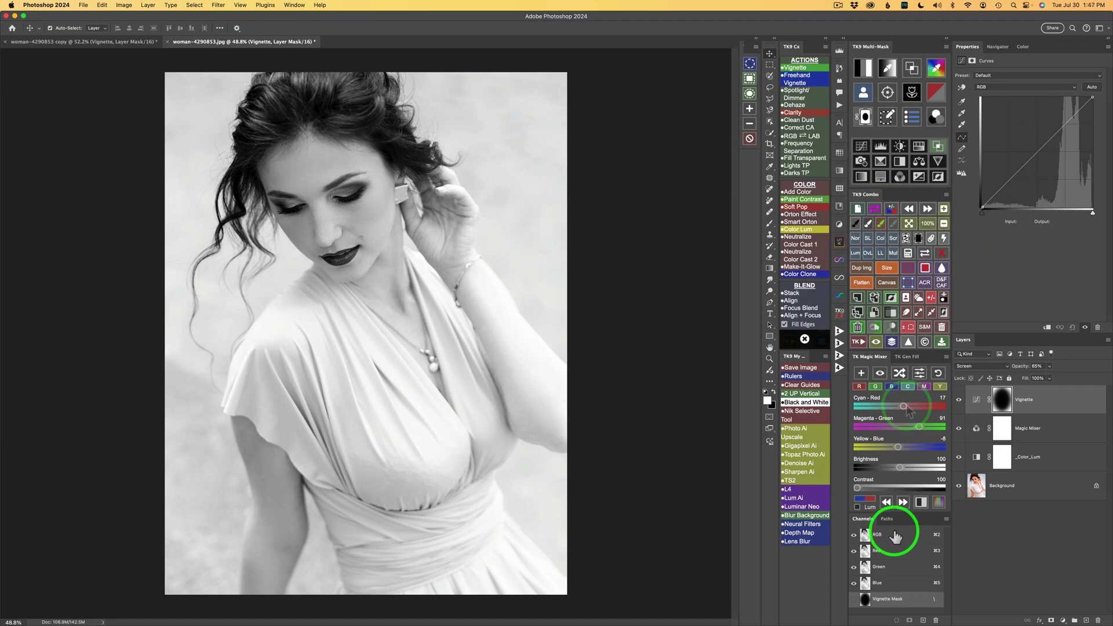
# Step: Add a _Live_Clipping check layer at the top of the stack using TK9
pyautogui.click(869, 502)
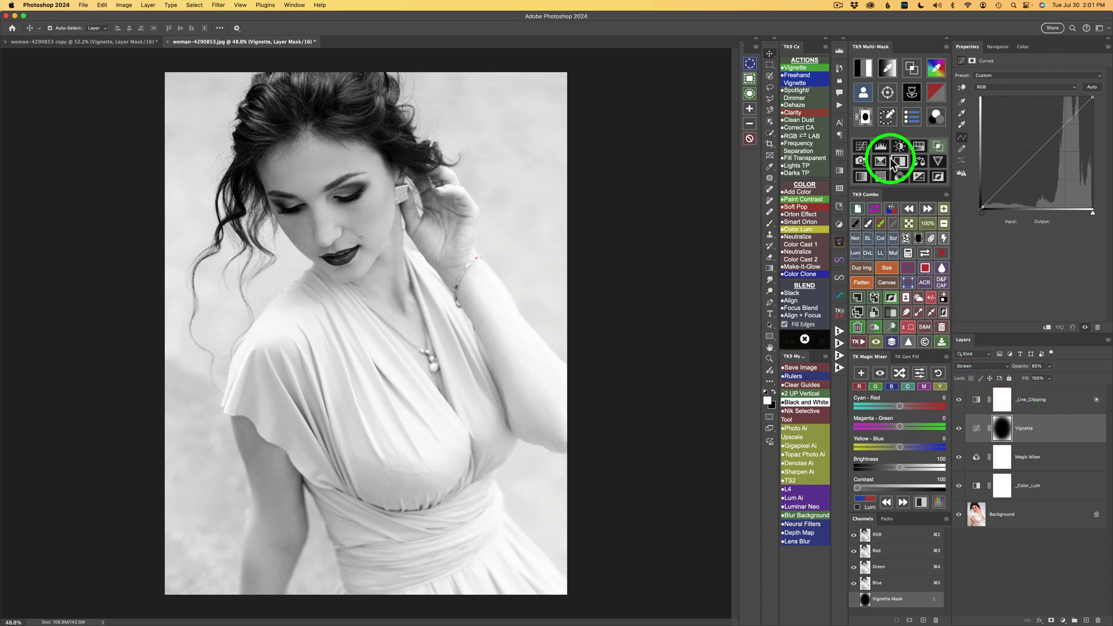
# Step: Add a Curves 1 layer above Vignette with white point output 254 and black point output 0
pyautogui.click(863, 148)
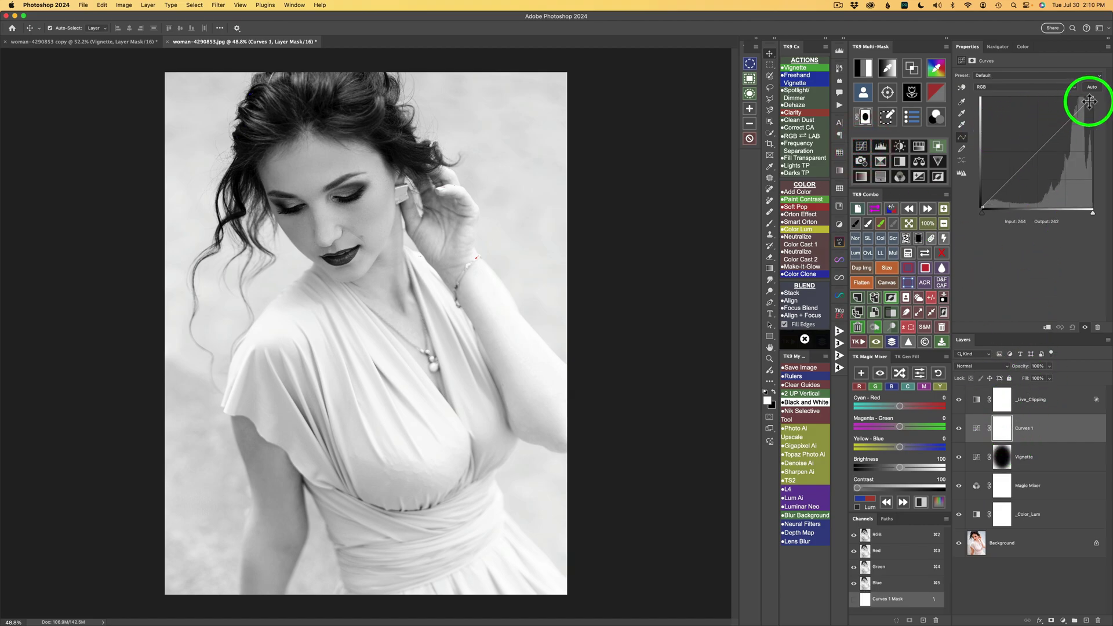
pyautogui.click(1093, 100)
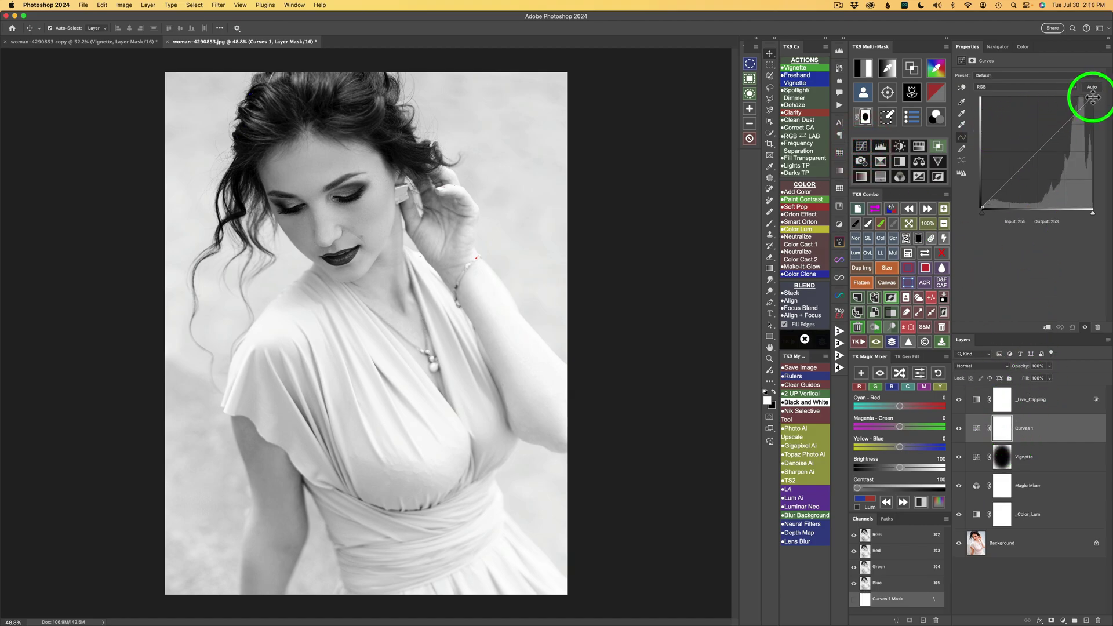
pyautogui.moveTo(1092, 97); pyautogui.dragTo(1092, 96)
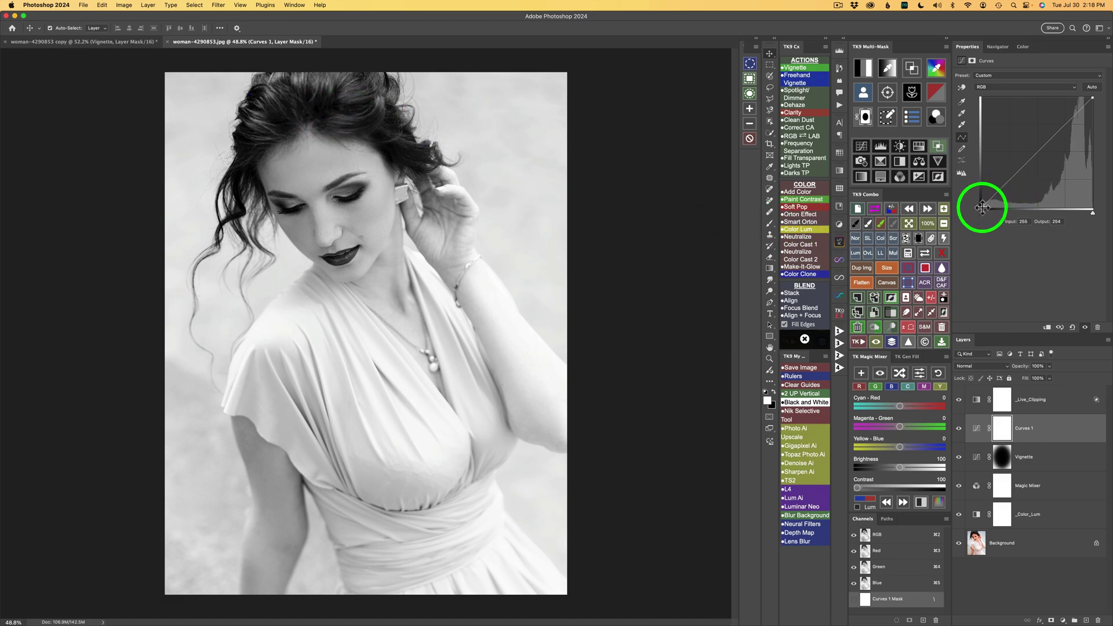
pyautogui.click(982, 207)
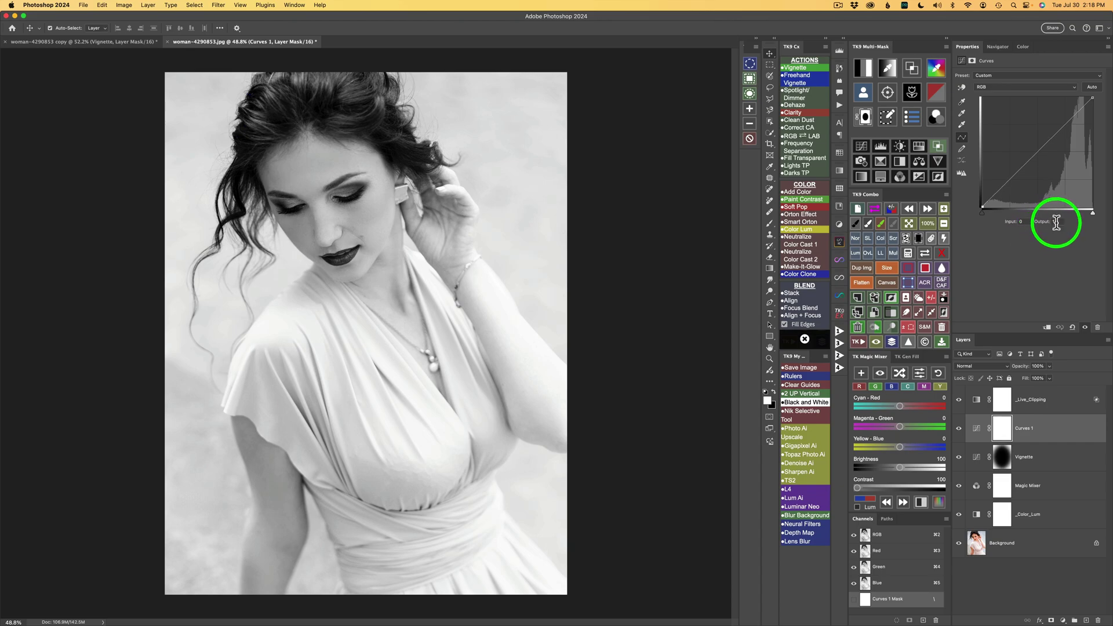
pyautogui.write('1')
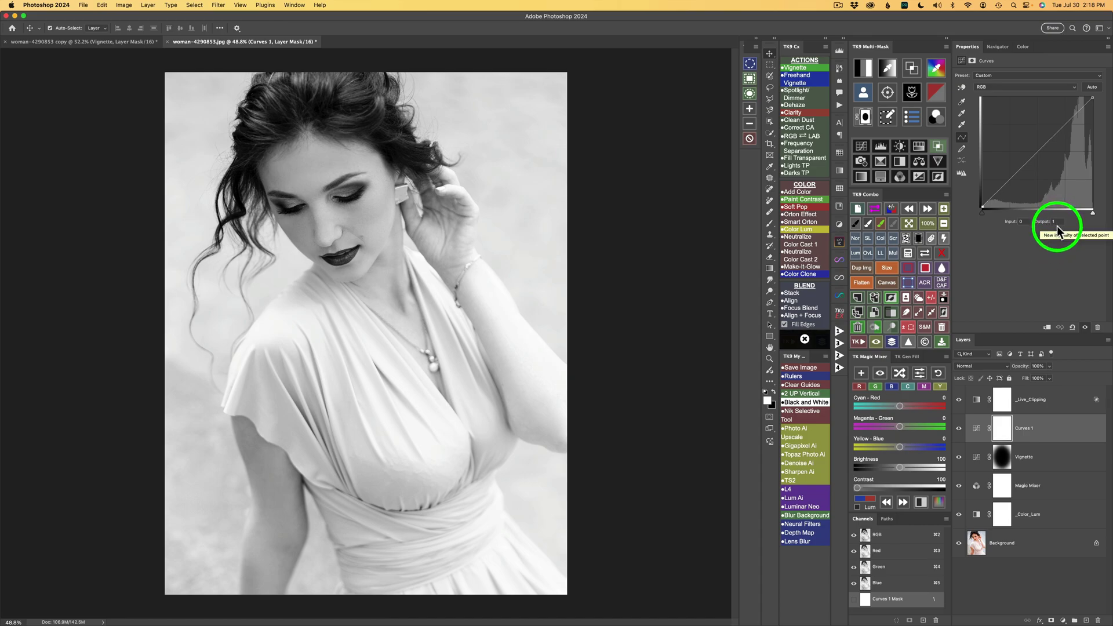
pyautogui.doubleClick(1059, 224)
pyautogui.write('0')
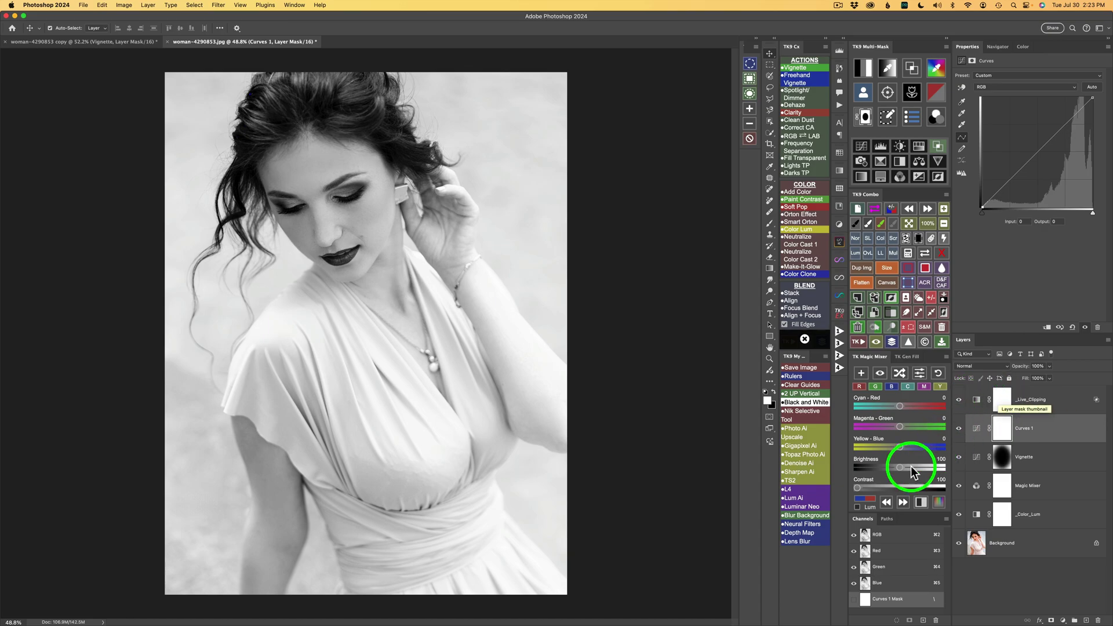
# Step: Remove the _Live_Clipping layer and compare the result against the original colour photo
pyautogui.click(870, 499)
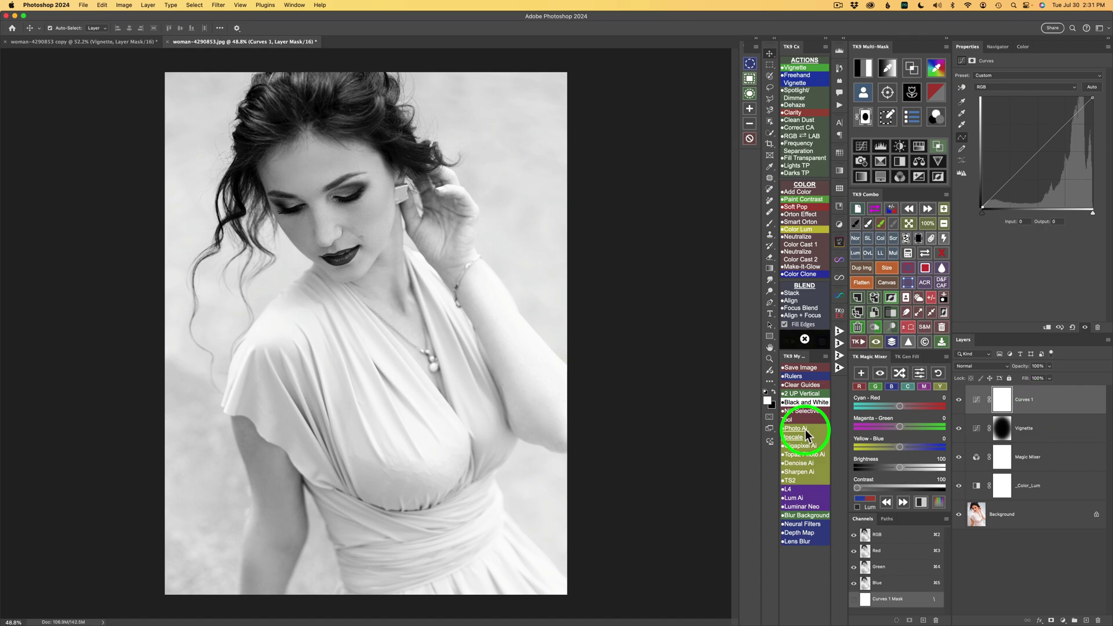
pyautogui.click(892, 342)
pyautogui.click(892, 342)
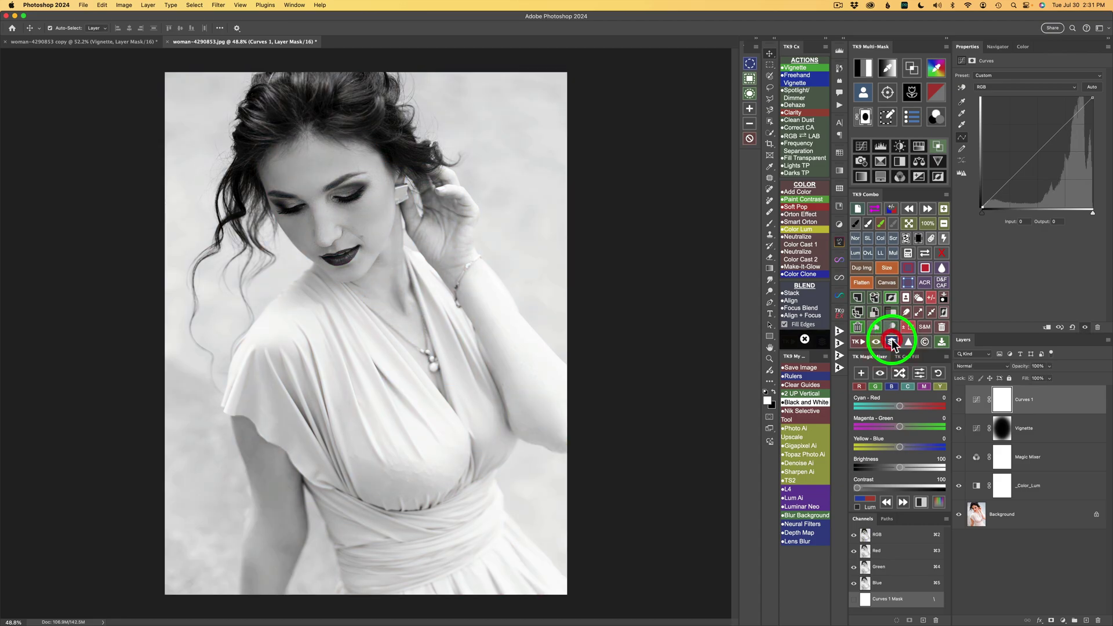